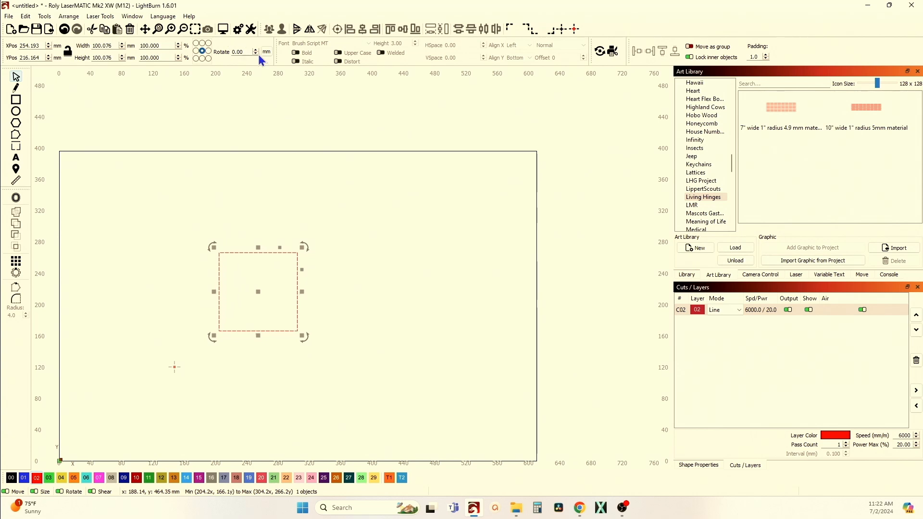
Set the selected square's width and height to exactly 100 mm each.
{"action": "left_click_drag", "start_coordinate": [116, 46], "coordinate": [56, 47]}
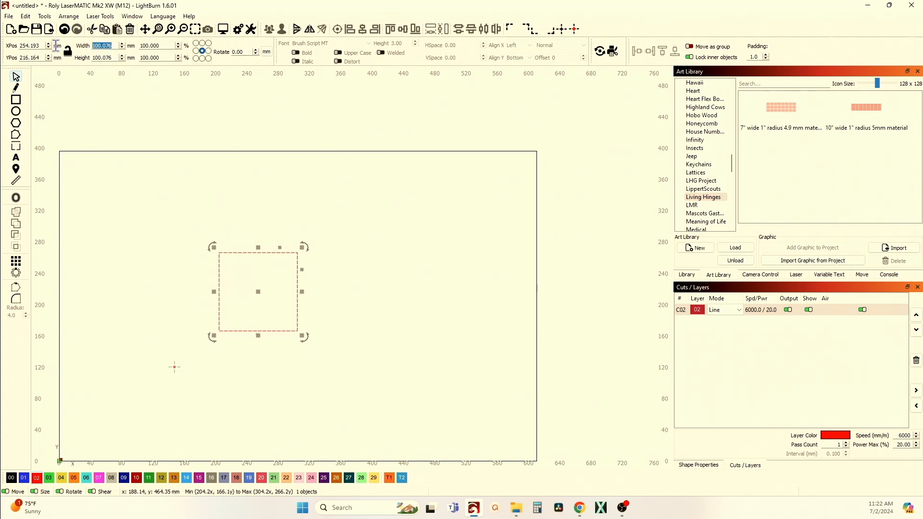
{"action": "type", "text": "100"}
{"action": "key", "text": "Tab"}
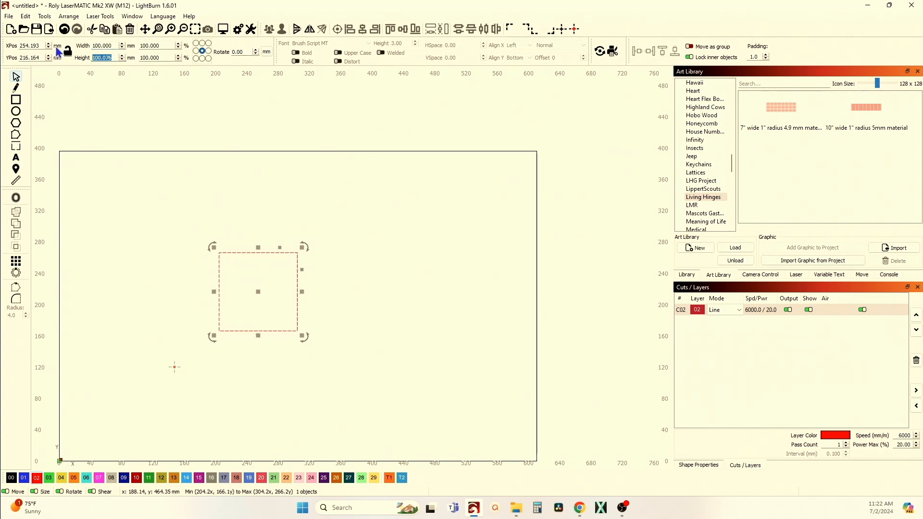
{"action": "type", "text": "100"}
{"action": "key", "text": "Tab"}
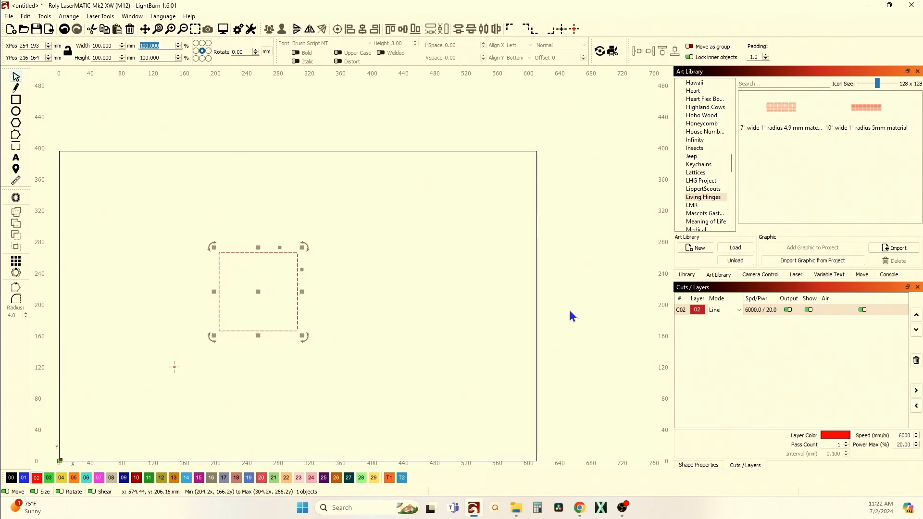
Review the cut settings of the red C02 line layer and close them without changes.
{"action": "left_click", "coordinate": [683, 312]}
{"action": "double_click", "coordinate": [683, 311]}
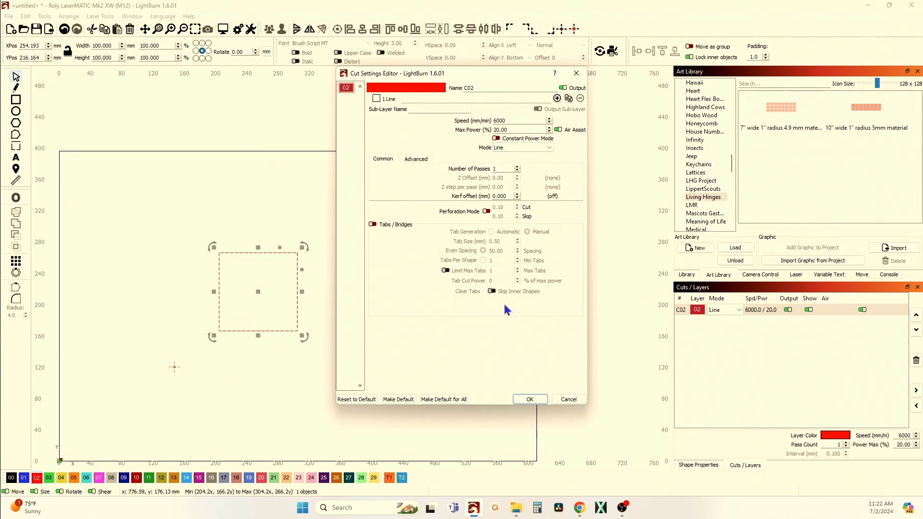
{"action": "left_click", "coordinate": [577, 74]}
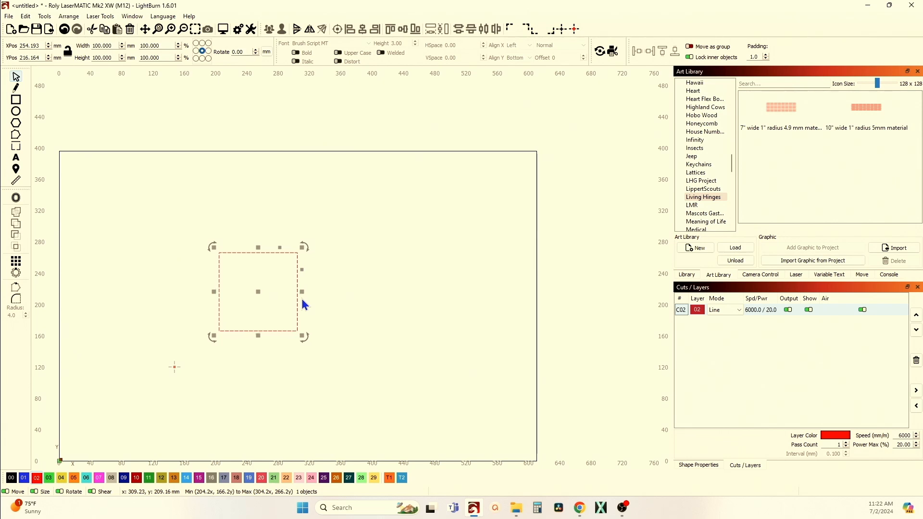
Examine the square's cut lines up close along its left and lower edges and compare them with the whole outline.
{"action": "scroll", "coordinate": [255, 289], "scroll_direction": "up", "scroll_amount": 5}
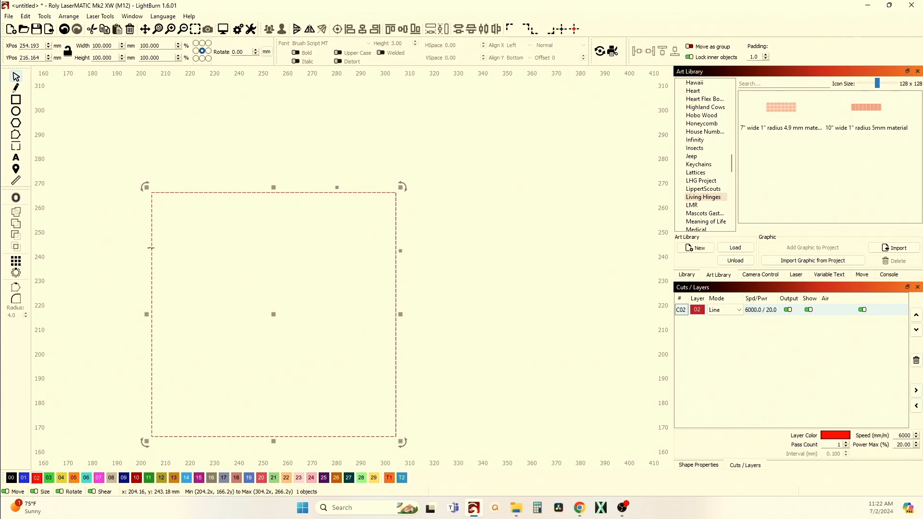
{"action": "scroll", "coordinate": [150, 251], "scroll_direction": "up", "scroll_amount": 8}
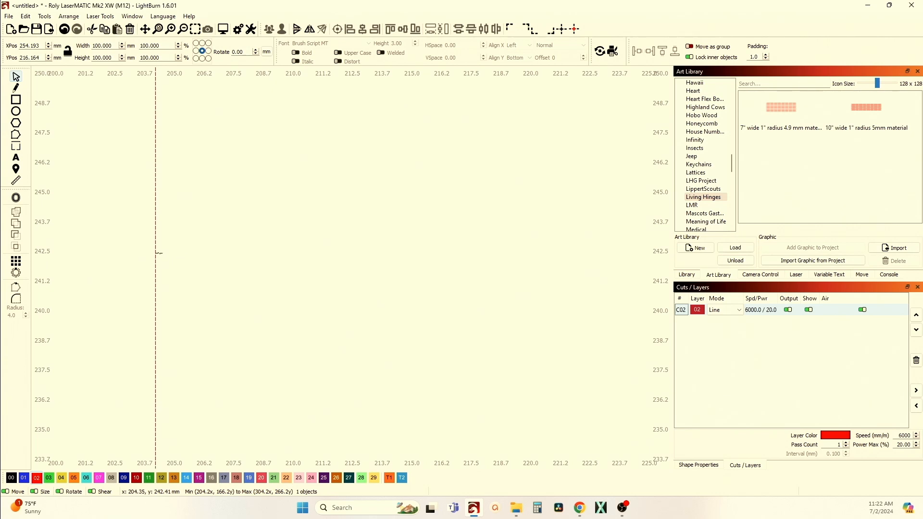
{"action": "scroll", "coordinate": [154, 255], "scroll_direction": "down", "scroll_amount": 6}
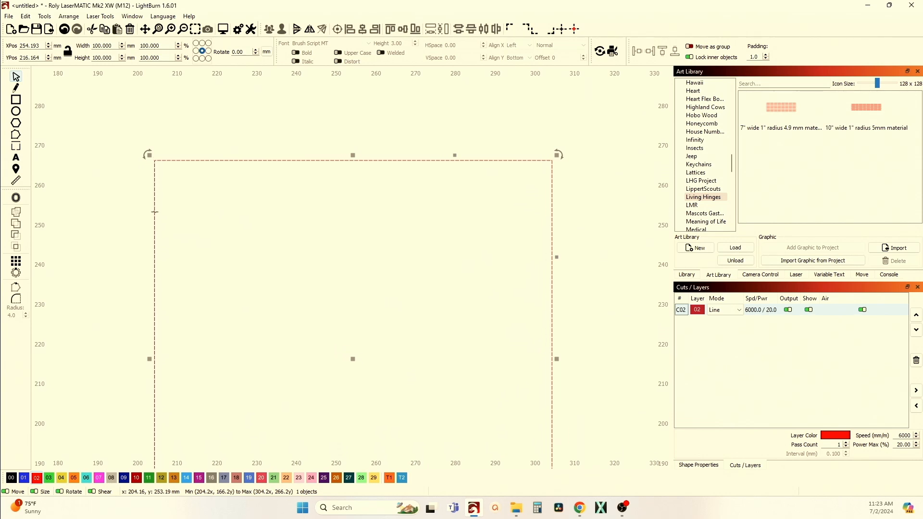
{"action": "scroll", "coordinate": [149, 231], "scroll_direction": "down", "scroll_amount": 4}
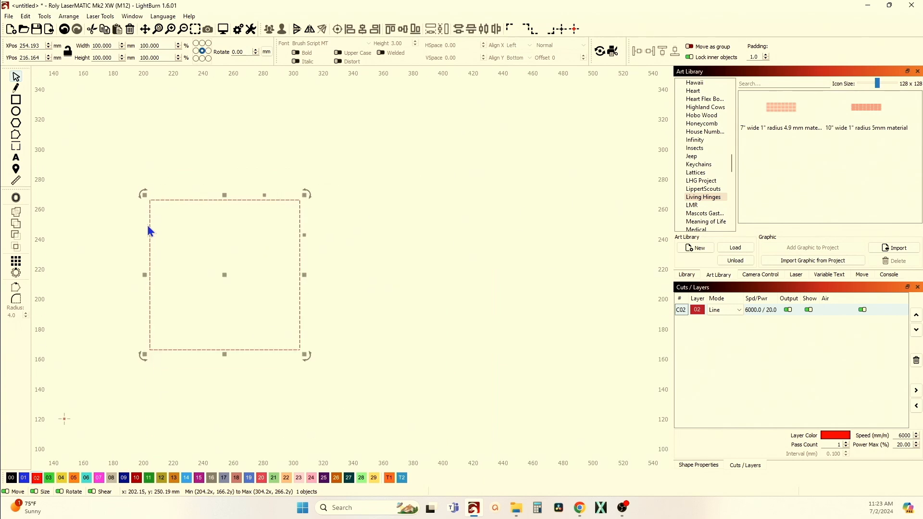
{"action": "scroll", "coordinate": [117, 347], "scroll_direction": "up", "scroll_amount": 10}
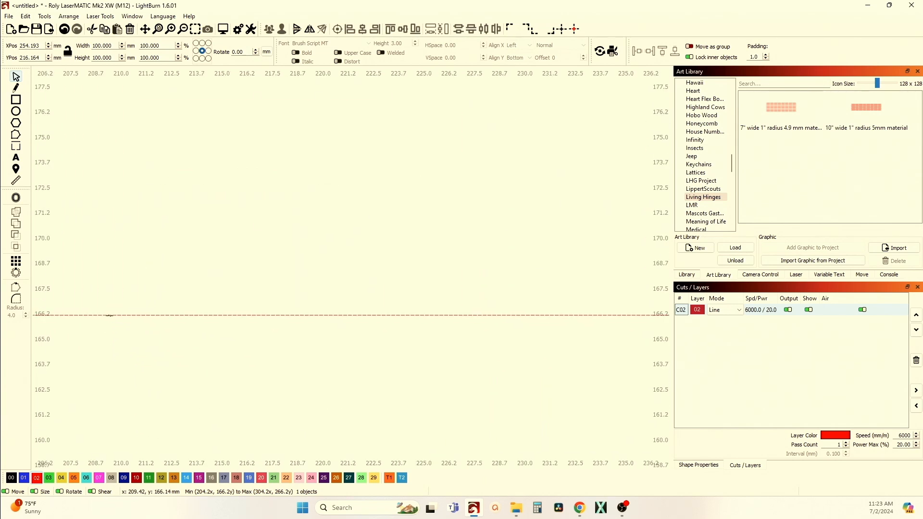
{"action": "scroll", "coordinate": [133, 338], "scroll_direction": "down", "scroll_amount": 8}
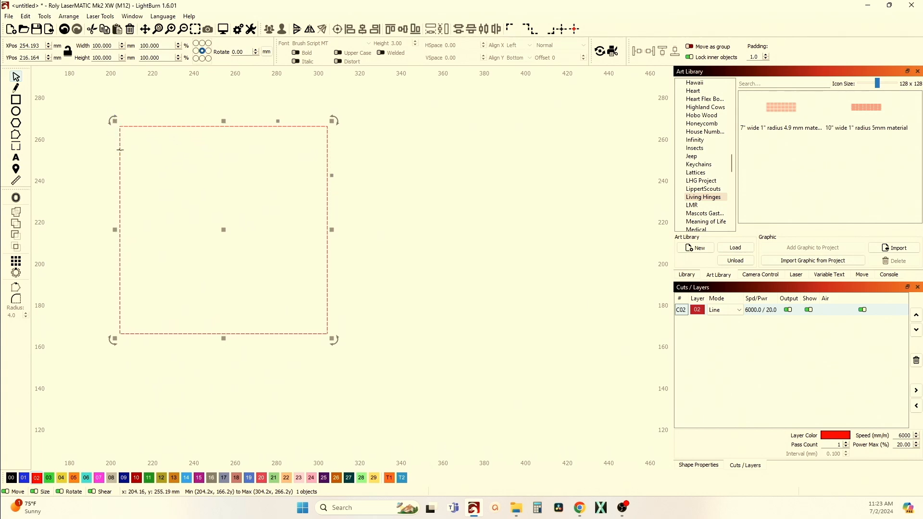
{"action": "scroll", "coordinate": [120, 152], "scroll_direction": "up", "scroll_amount": 3}
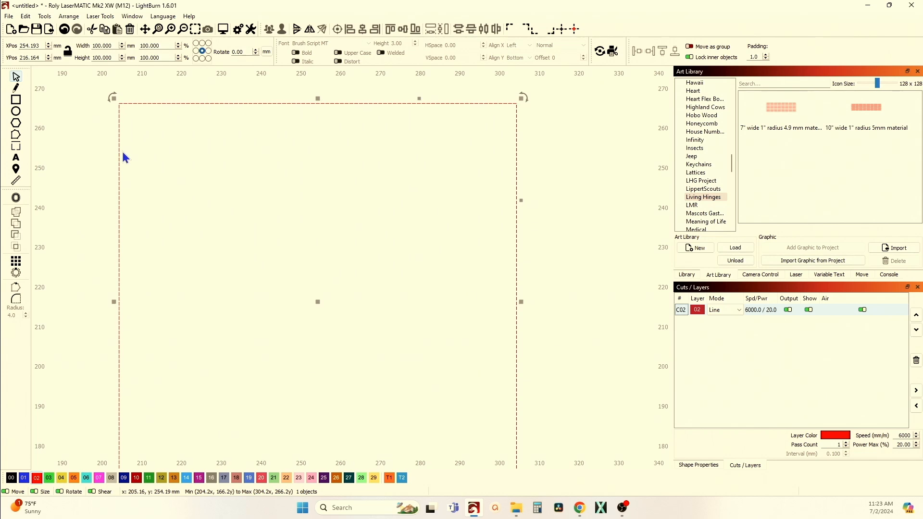
{"action": "scroll", "coordinate": [124, 158], "scroll_direction": "up", "scroll_amount": 3}
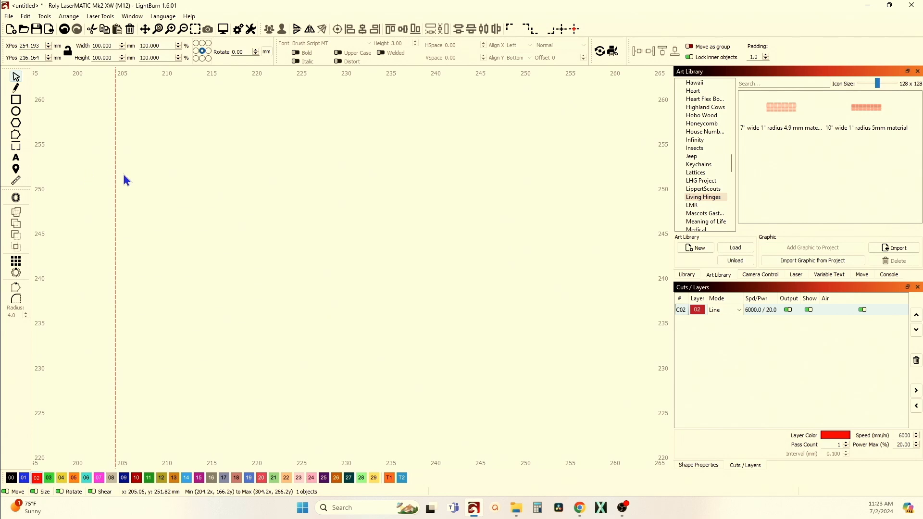
{"action": "scroll", "coordinate": [120, 193], "scroll_direction": "down", "scroll_amount": 3}
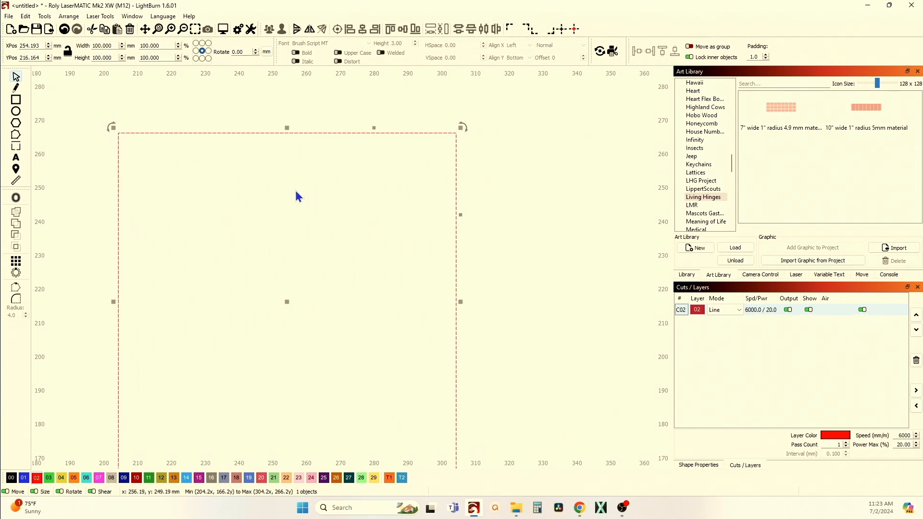
{"action": "scroll", "coordinate": [250, 206], "scroll_direction": "down", "scroll_amount": 2}
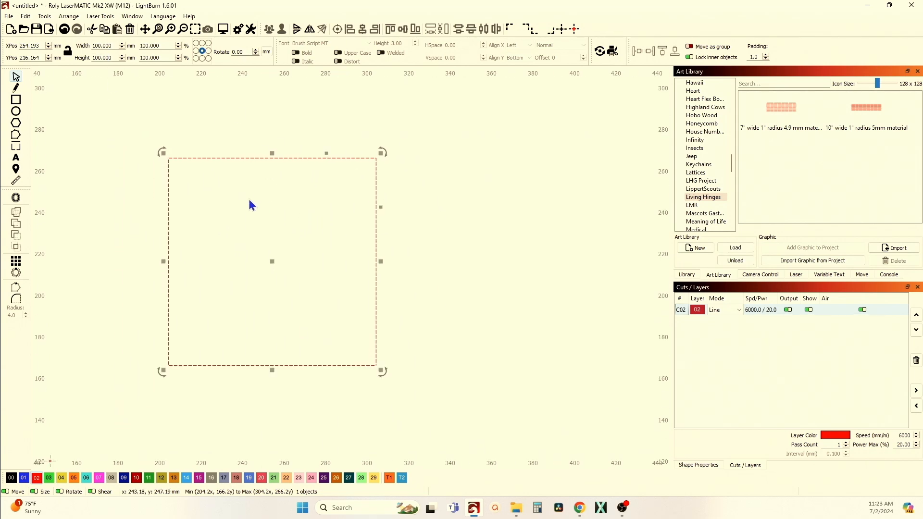
{"action": "scroll", "coordinate": [160, 186], "scroll_direction": "up", "scroll_amount": 4}
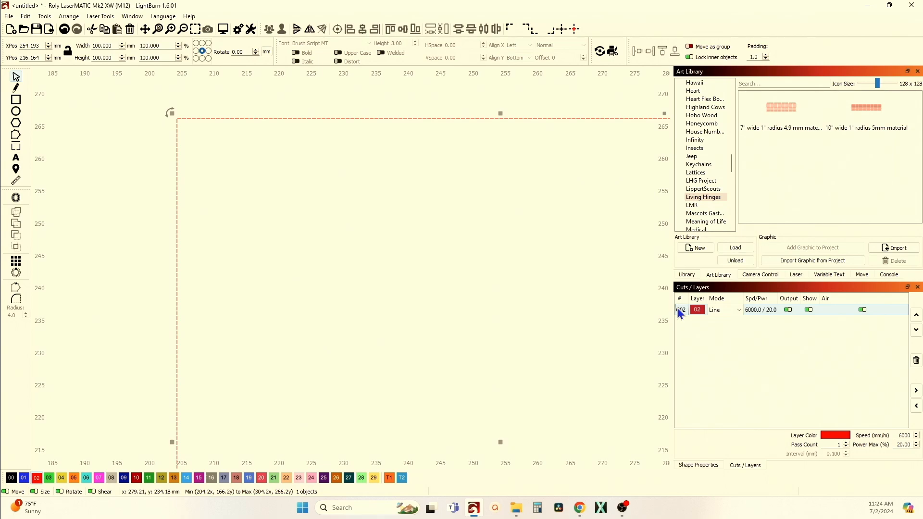
Check the kerf offset setting of layer C02 in millimetres and leave the cut settings unchanged.
{"action": "double_click", "coordinate": [681, 311]}
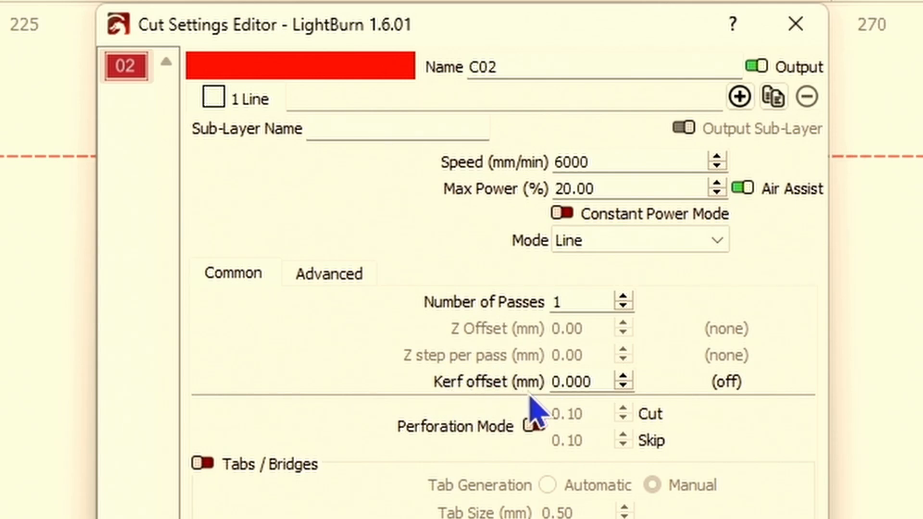
{"action": "mouse_move", "coordinate": [538, 381]}
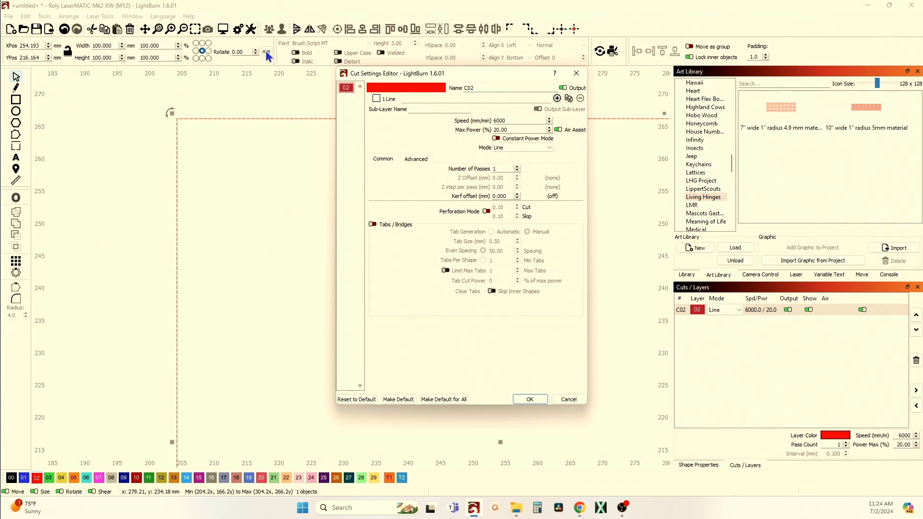
{"action": "left_click", "coordinate": [576, 73]}
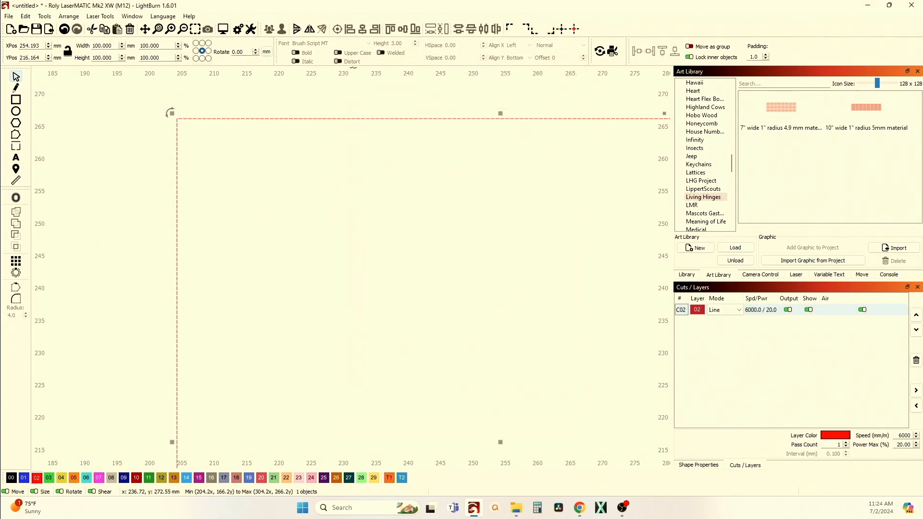
Switch the units to inches, inspect the kerf offset setting of layer C02, and switch the units back to millimetres.
{"action": "left_click", "coordinate": [266, 52]}
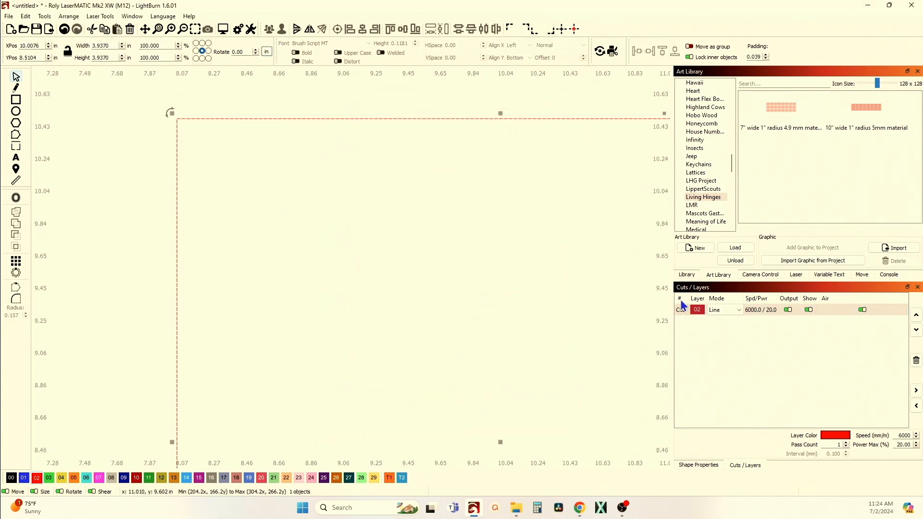
{"action": "double_click", "coordinate": [680, 307]}
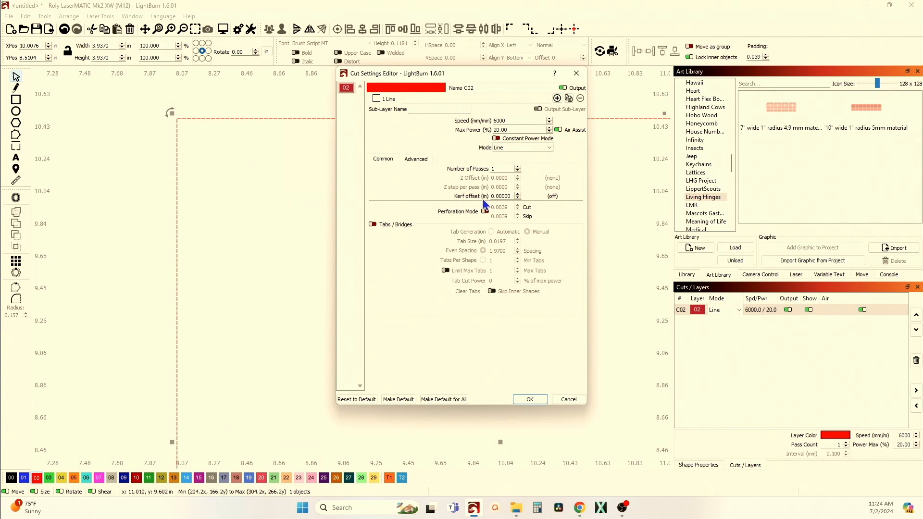
{"action": "left_click", "coordinate": [577, 73]}
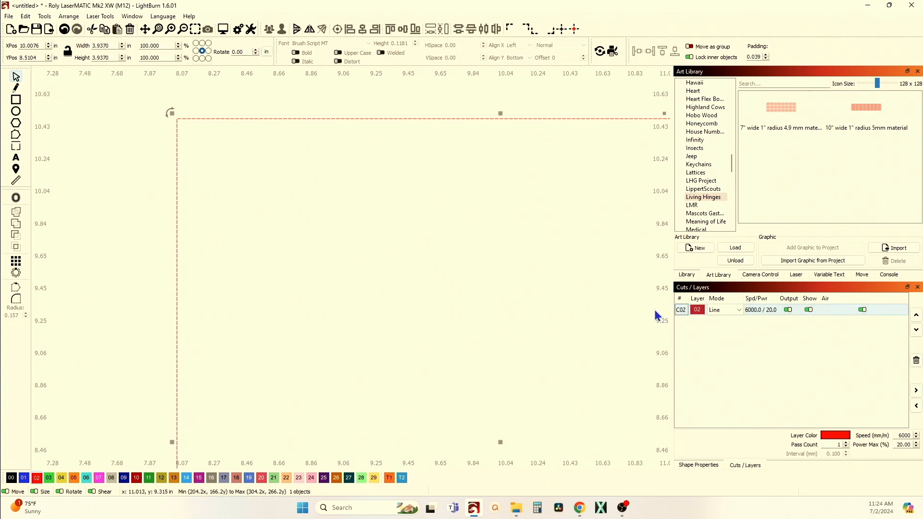
{"action": "double_click", "coordinate": [681, 311]}
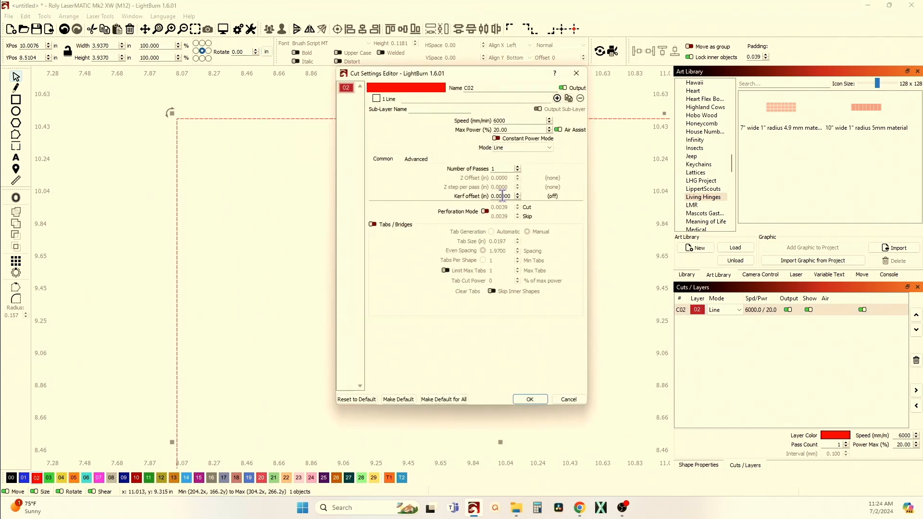
{"action": "left_click", "coordinate": [568, 399]}
{"action": "left_click", "coordinate": [267, 51]}
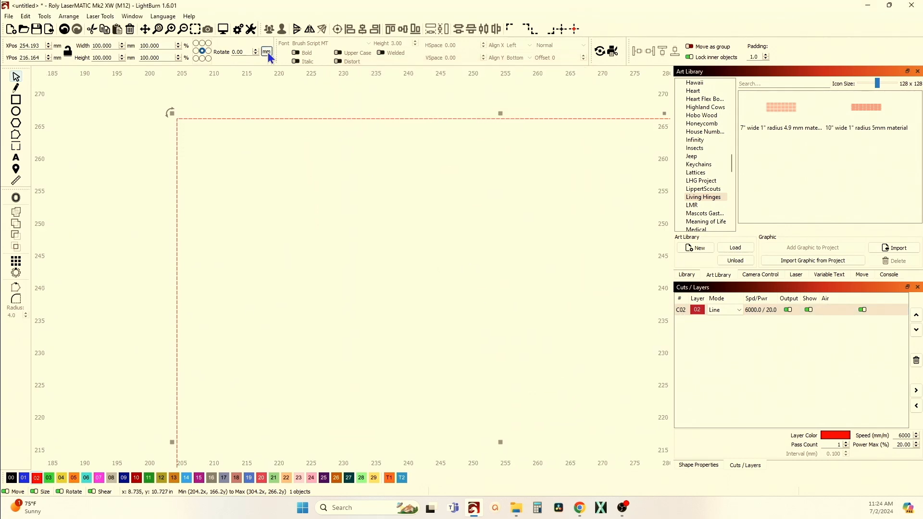
Set the kerf offset of layer C02 to 0.12 mm and apply the cut settings.
{"action": "double_click", "coordinate": [674, 310]}
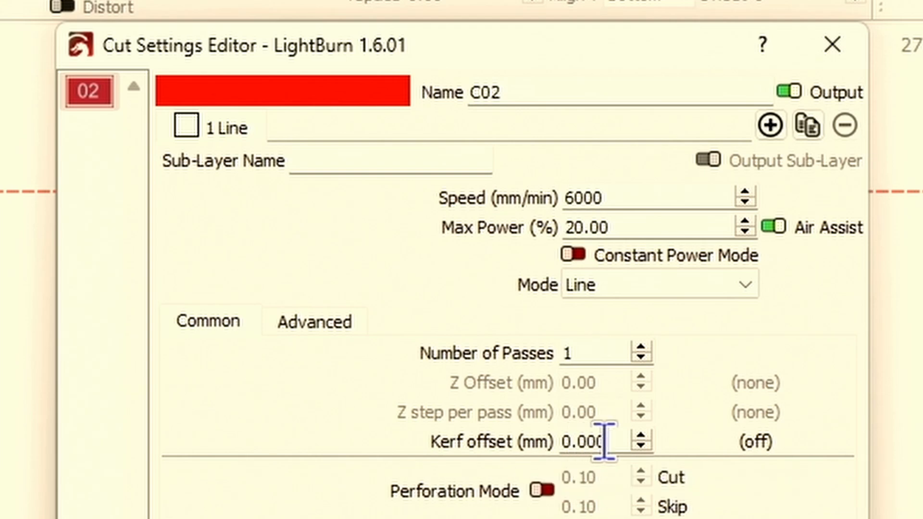
{"action": "left_click_drag", "start_coordinate": [616, 440], "coordinate": [553, 452]}
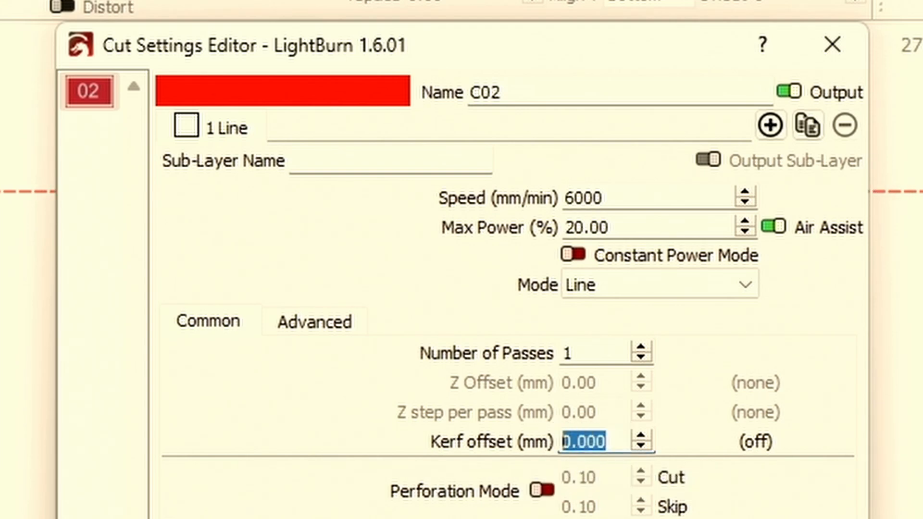
{"action": "type", "text": ".12"}
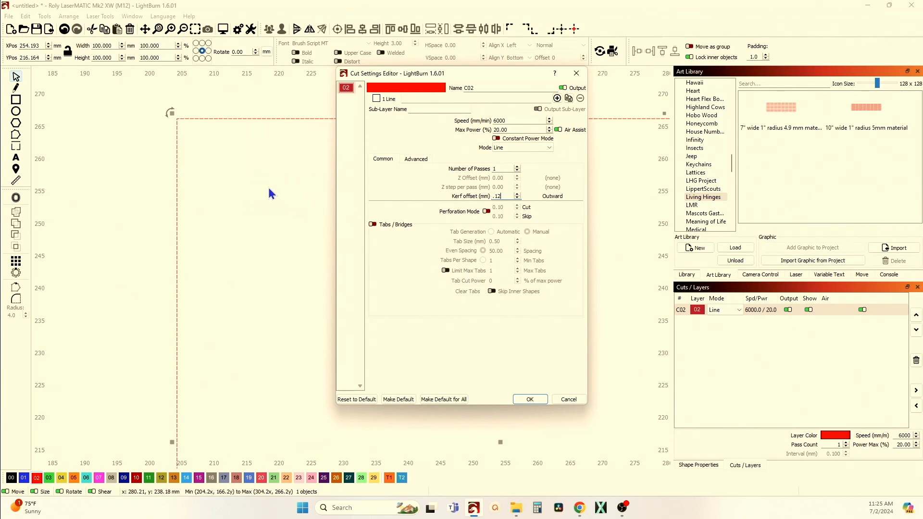
{"action": "left_click", "coordinate": [530, 400]}
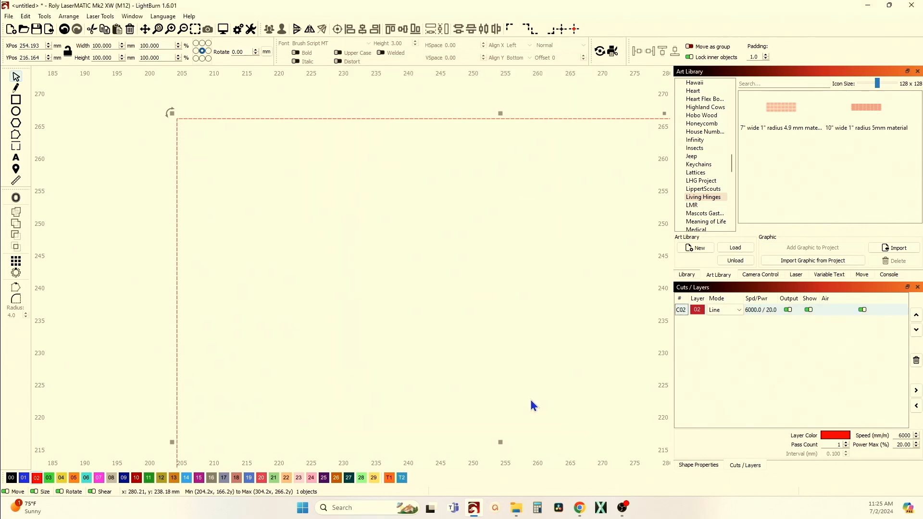